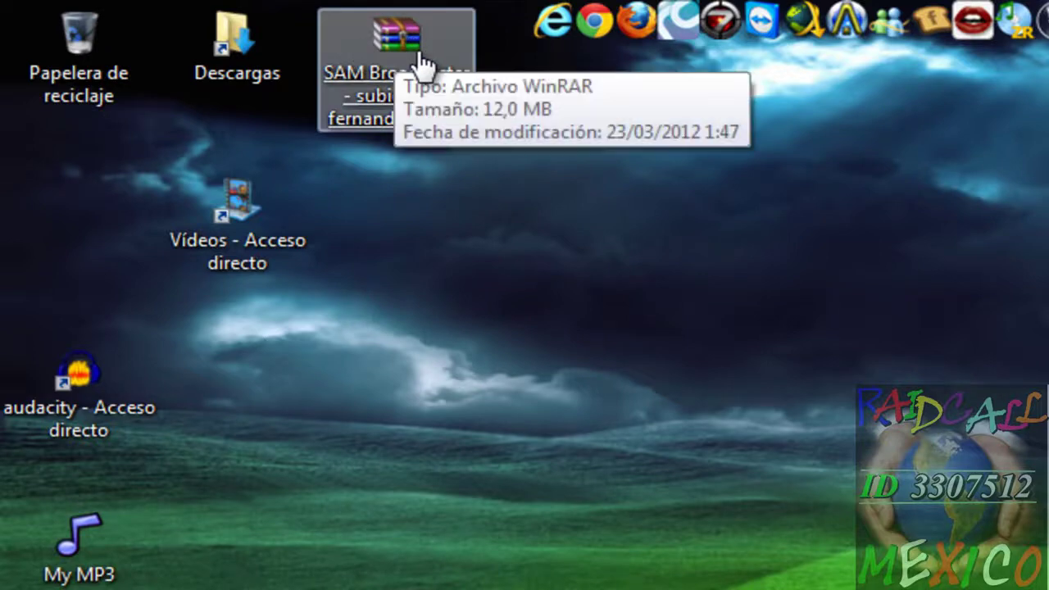
Step: Extract the SAM Broadcaster archive's contents directly onto the desktop
left_click(408, 67)
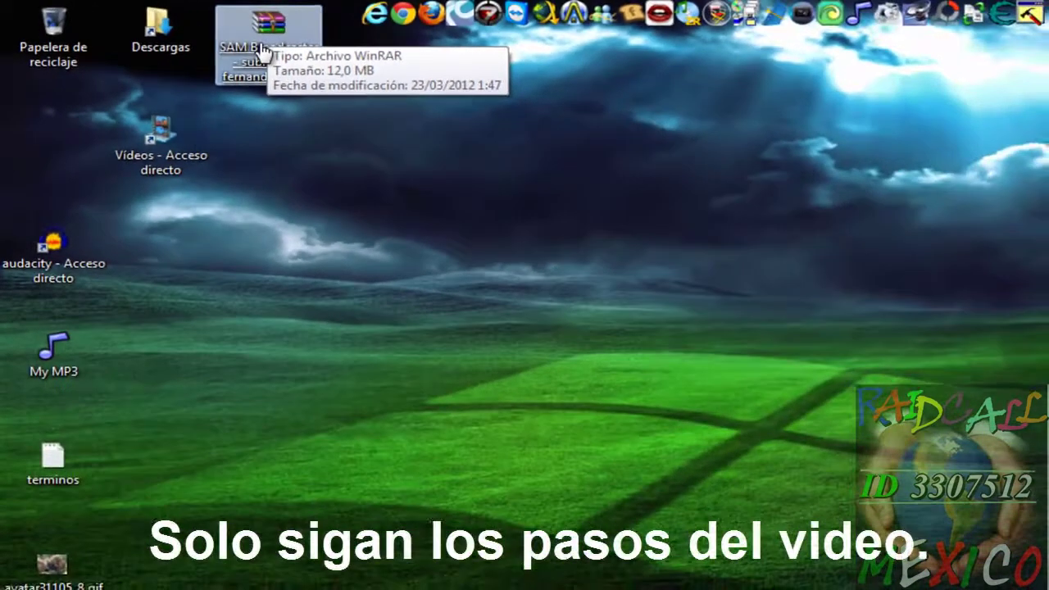
right_click(387, 67)
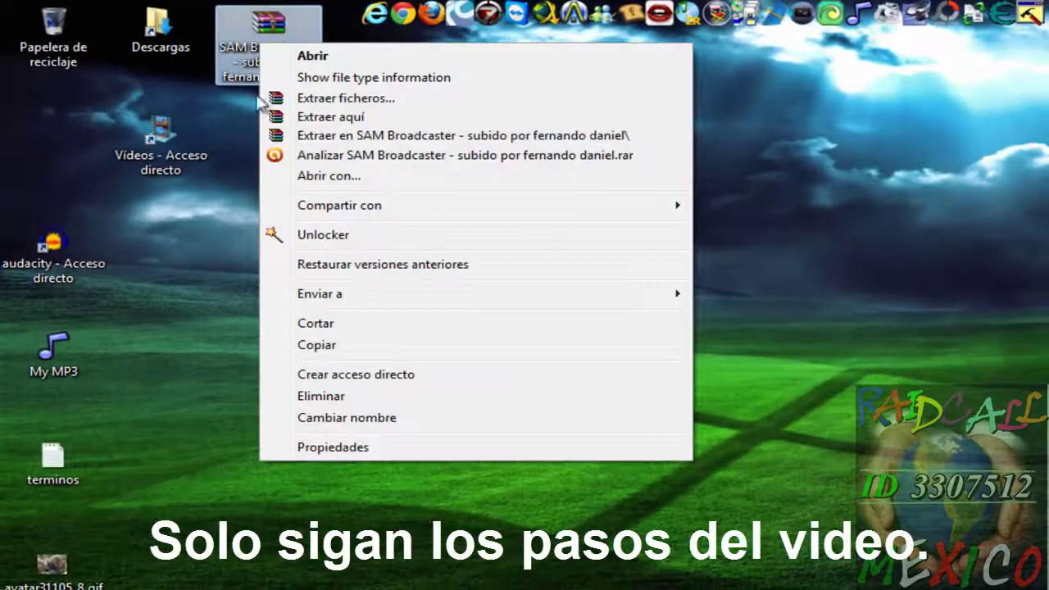
left_click(328, 120)
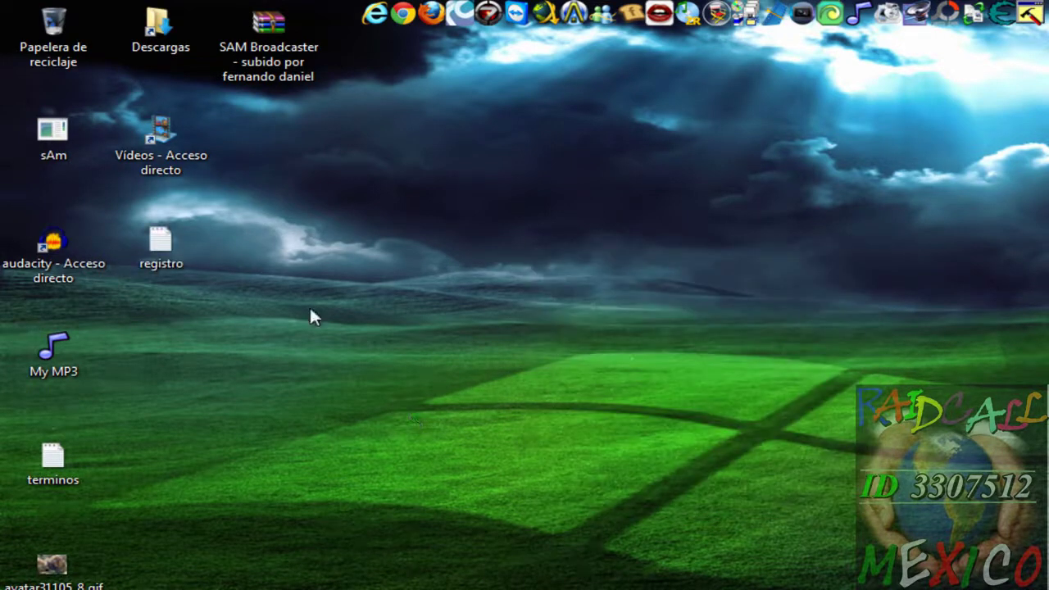
Step: Move the sAm installer icon to just below the registro text file on the desktop
left_click_drag(55, 133, 123, 233)
left_click_drag(190, 347, 177, 355)
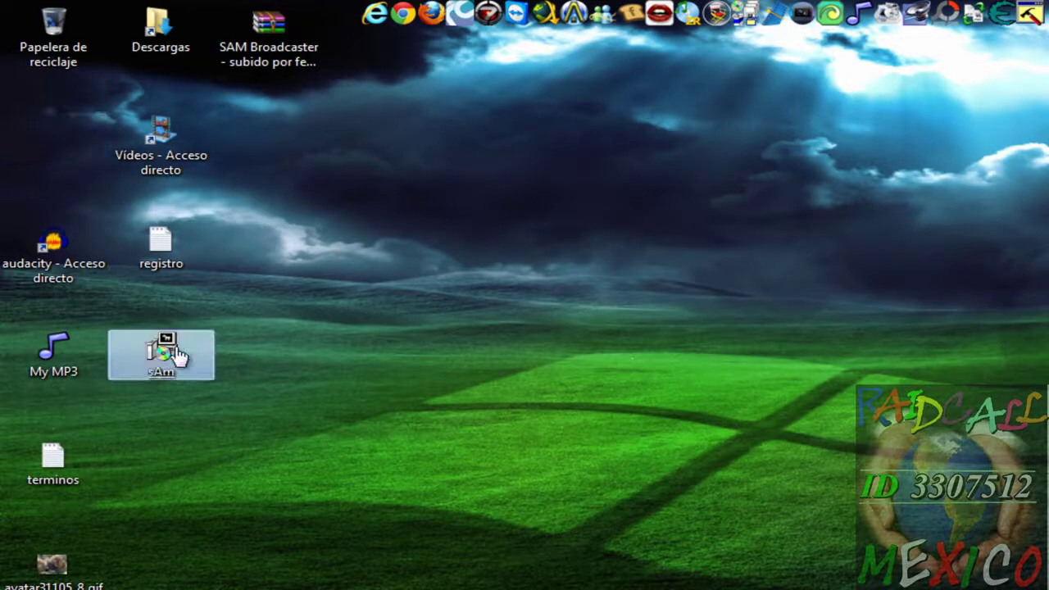
left_click(179, 258)
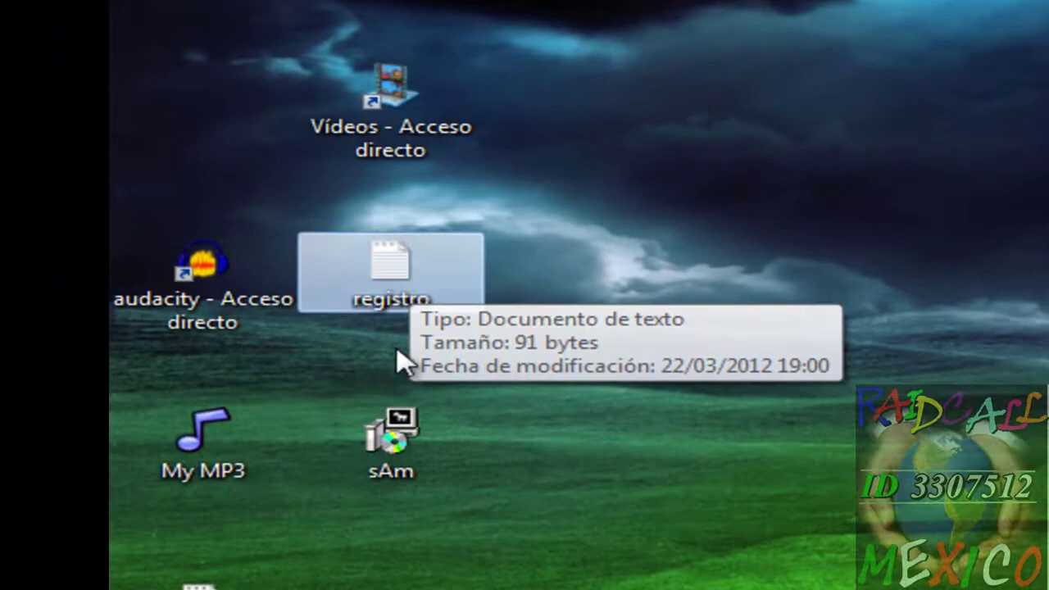
Step: Launch the sAm installer and agree to extract the SAM Broadcaster setup files
double_click(425, 445)
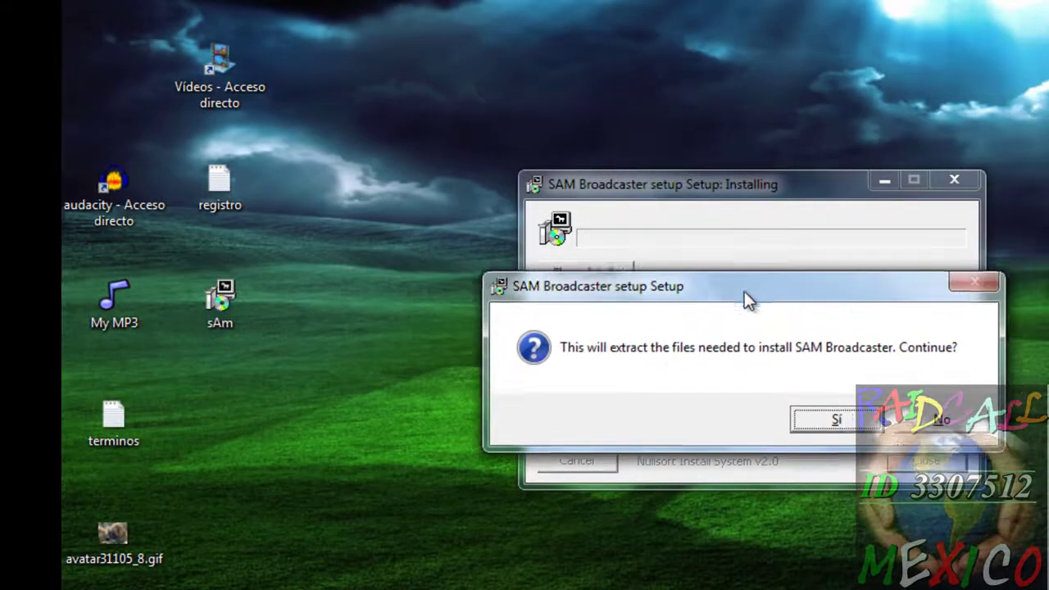
left_click_drag(744, 291, 431, 375)
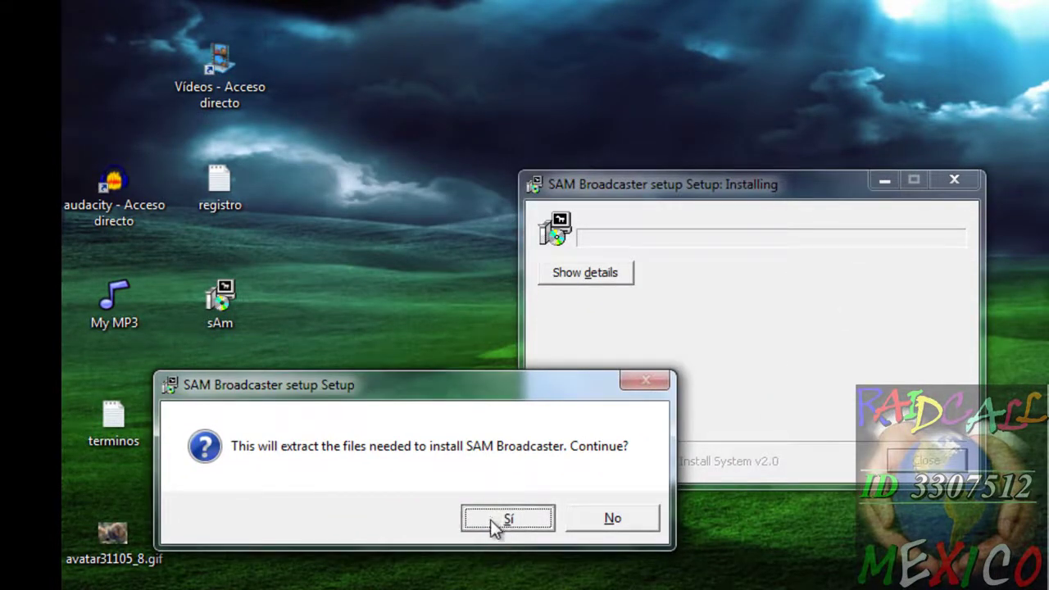
left_click(492, 524)
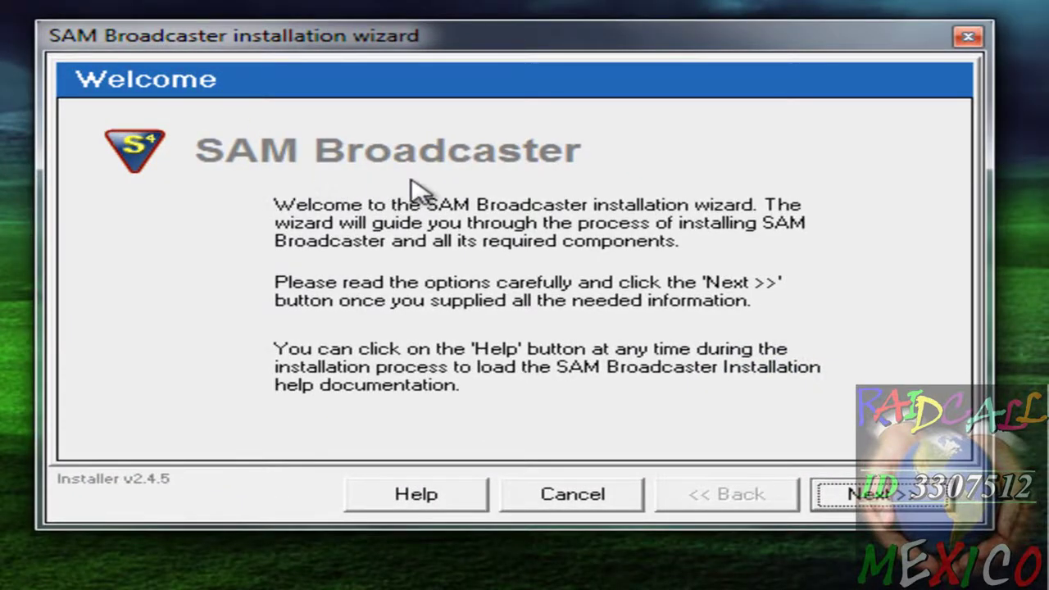
Step: Accept the license and install to C:\Program Files\SpacialAudio\SAMBC\ with the FireBird database on default settings
left_click(844, 502)
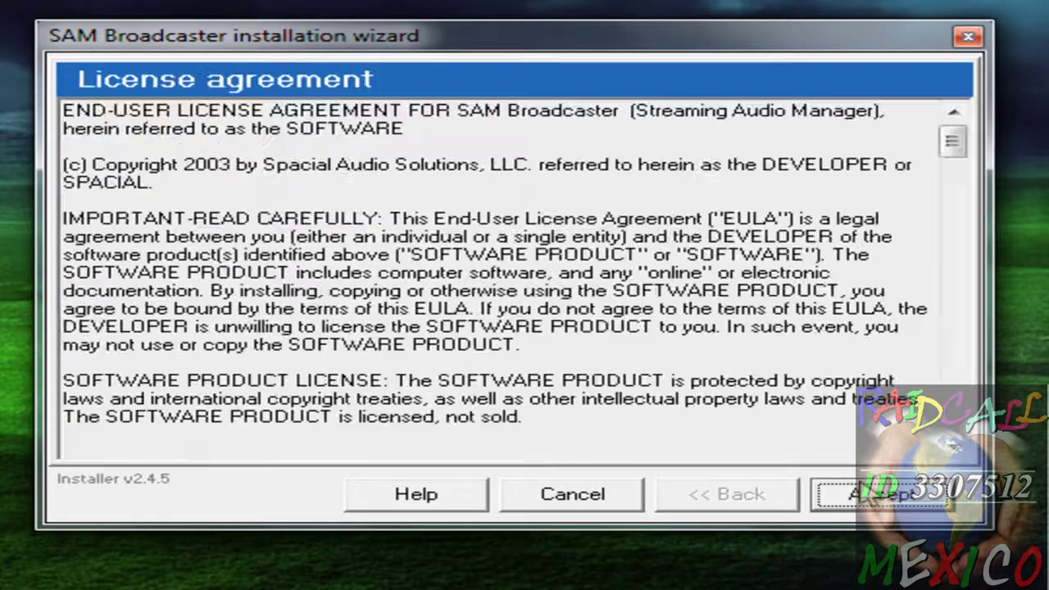
left_click(884, 495)
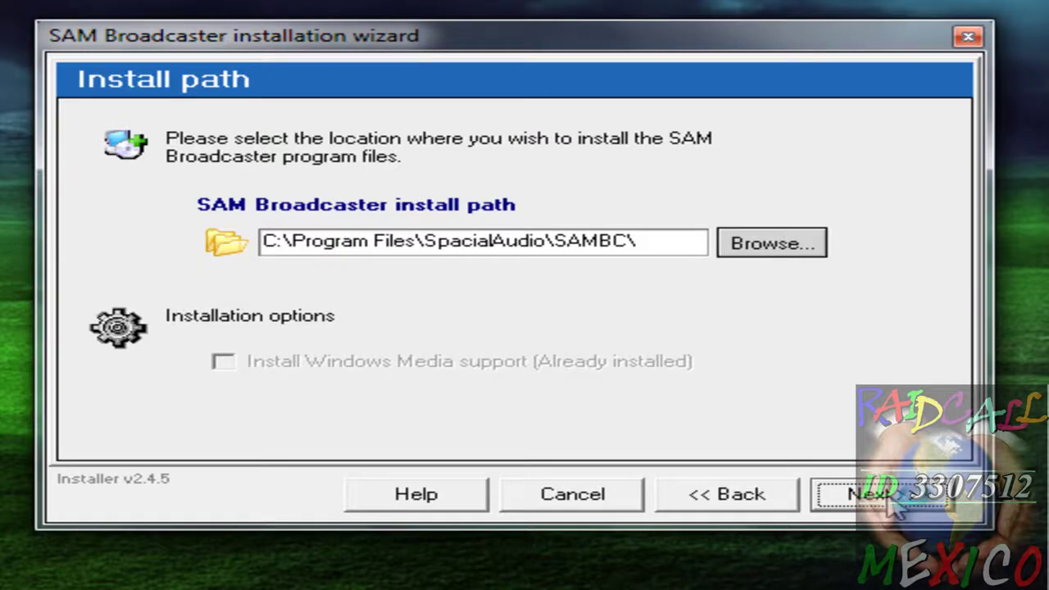
left_click(896, 510)
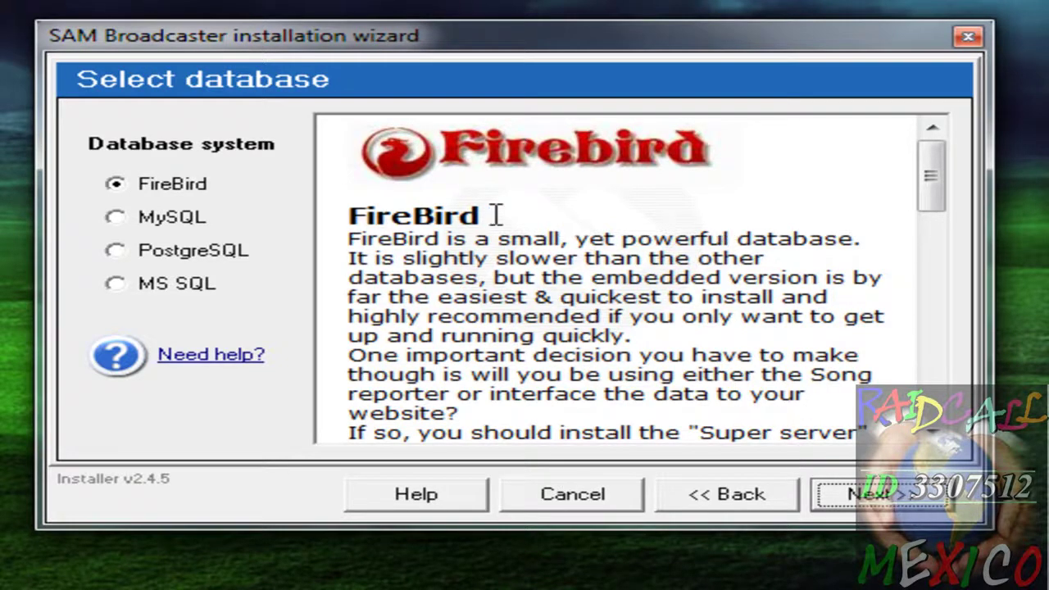
left_click(894, 507)
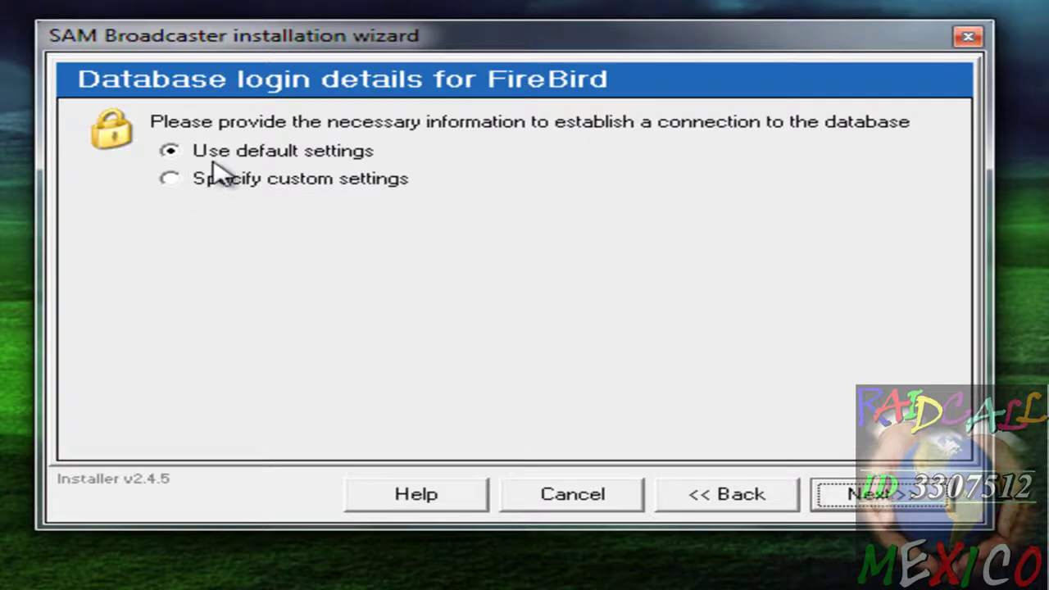
left_click(896, 502)
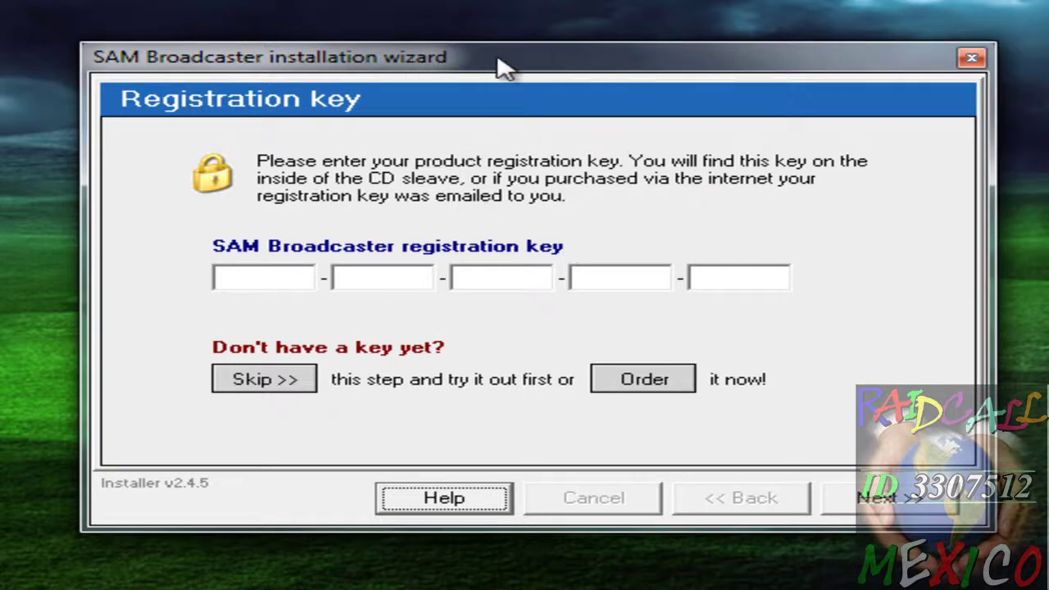
Step: Move the wizard aside, open the registro text file, and copy the registration key from it
left_click_drag(455, 68, 604, 40)
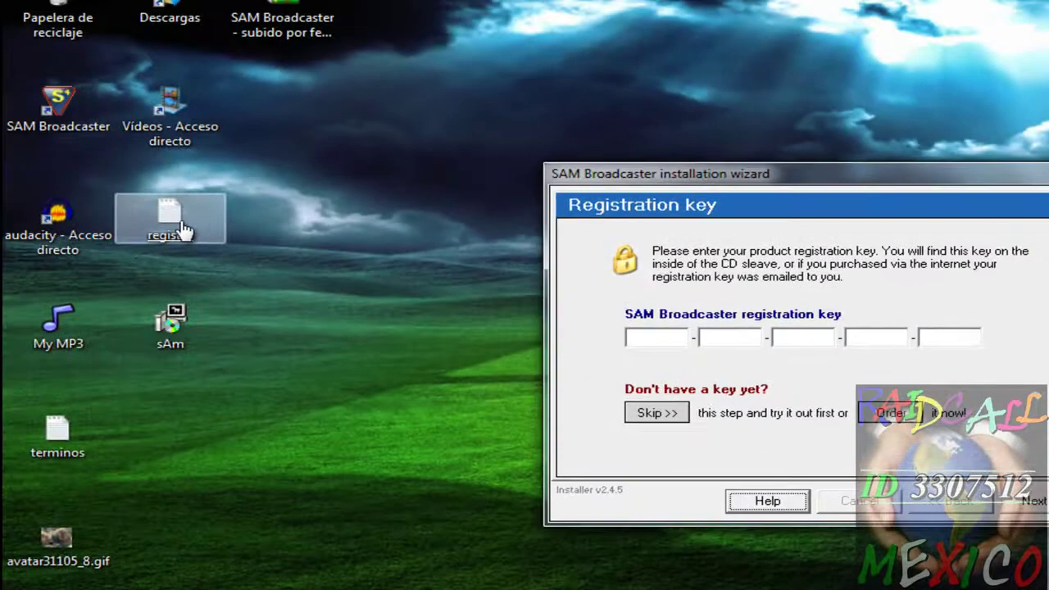
left_click(135, 213)
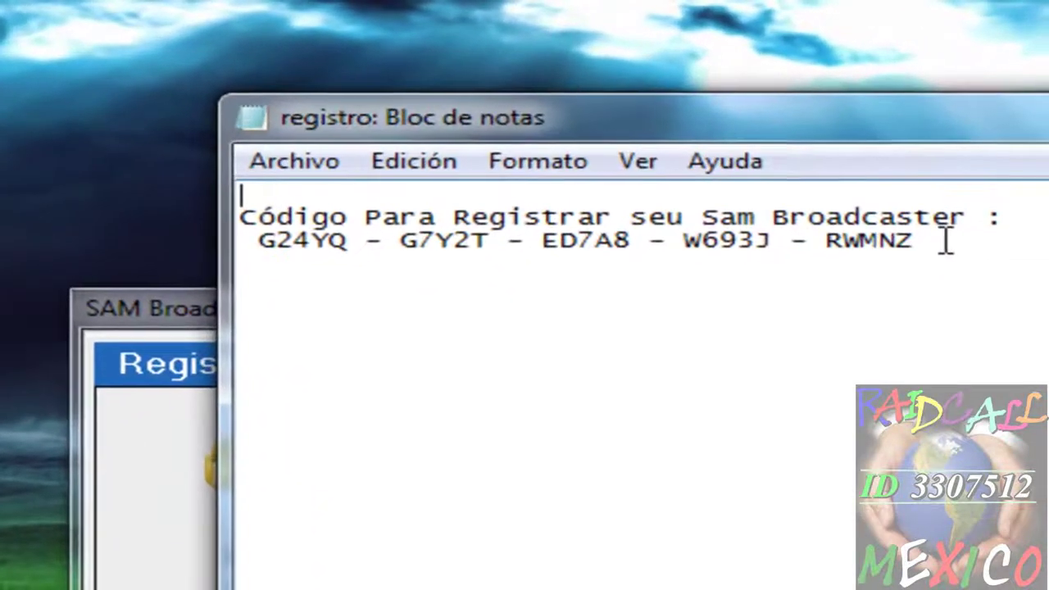
left_click_drag(967, 182, 557, 183)
left_click_drag(371, 241, 256, 243)
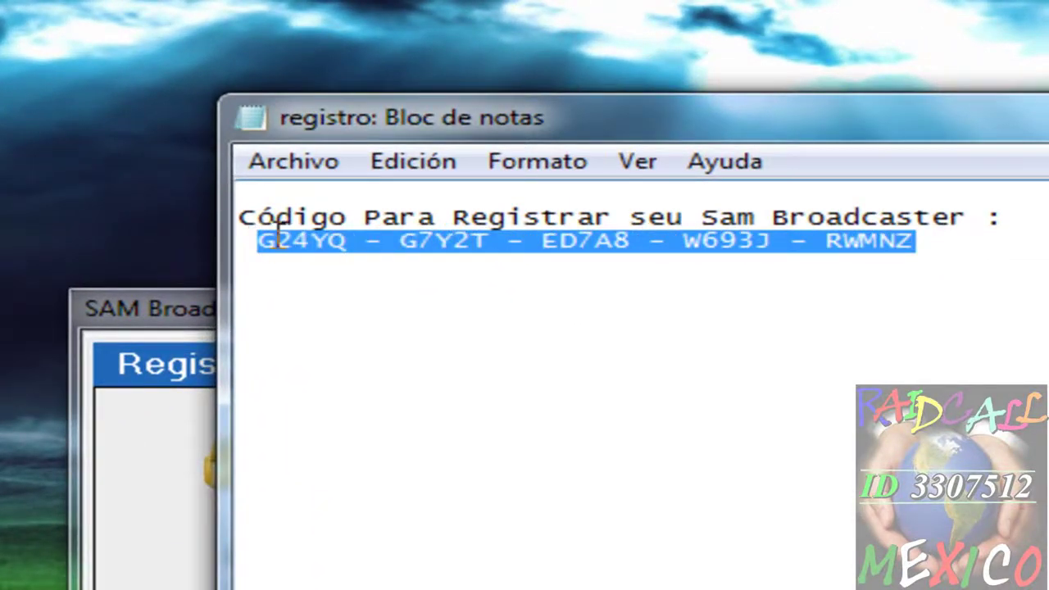
right_click(277, 240)
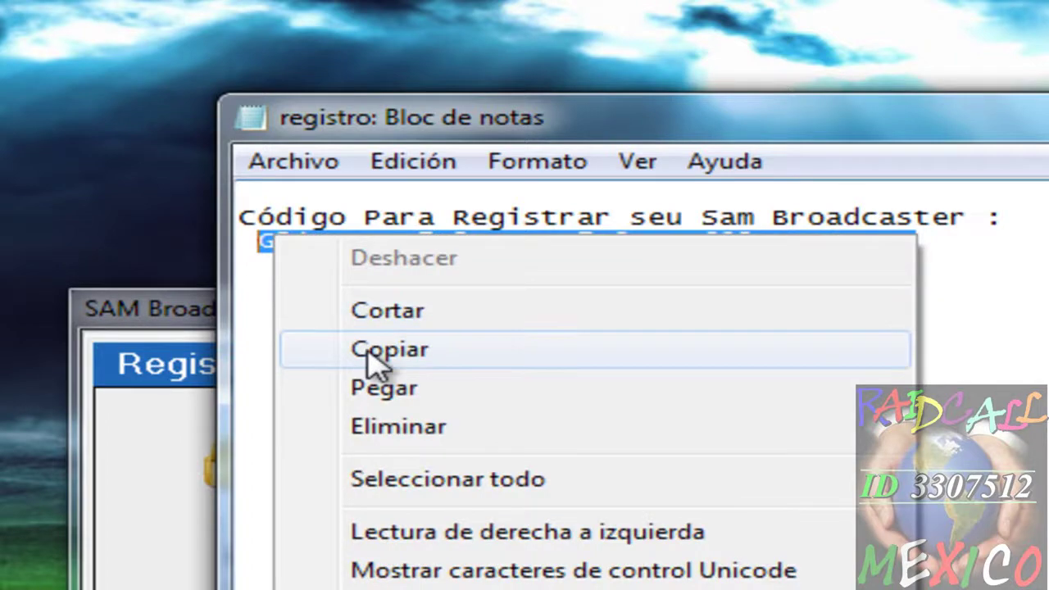
left_click(371, 351)
Step: Return to the installation wizard and paste the SAM Broadcaster registration key
left_click(156, 459)
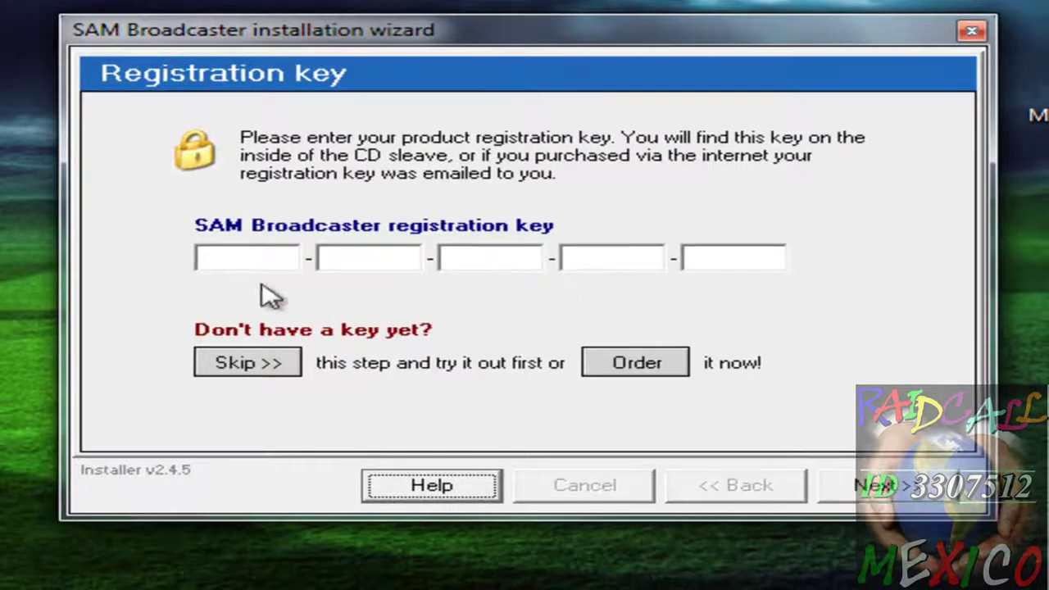
left_click(243, 261)
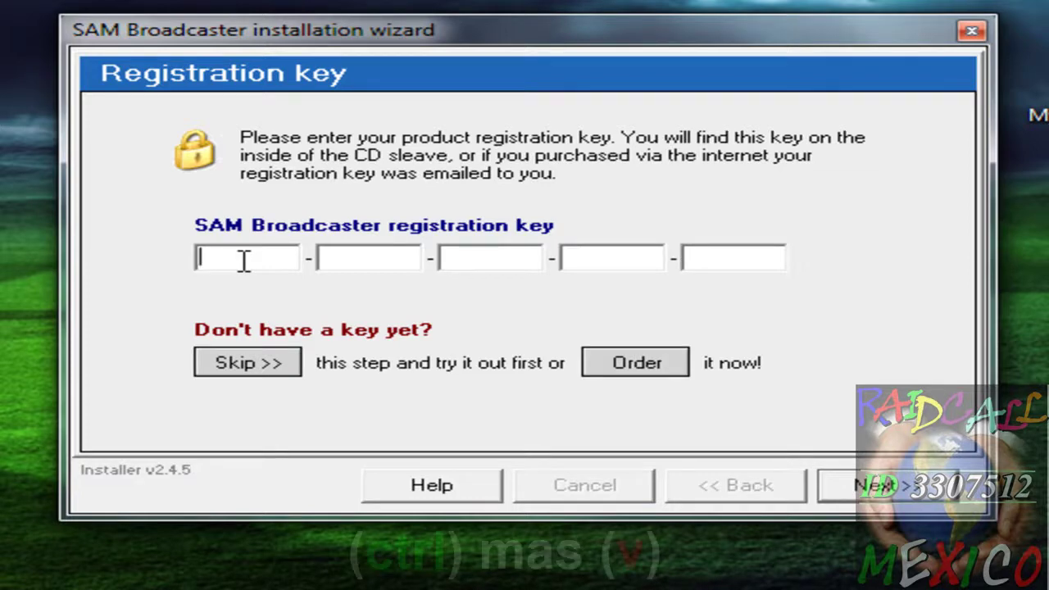
key("ctrl+v")
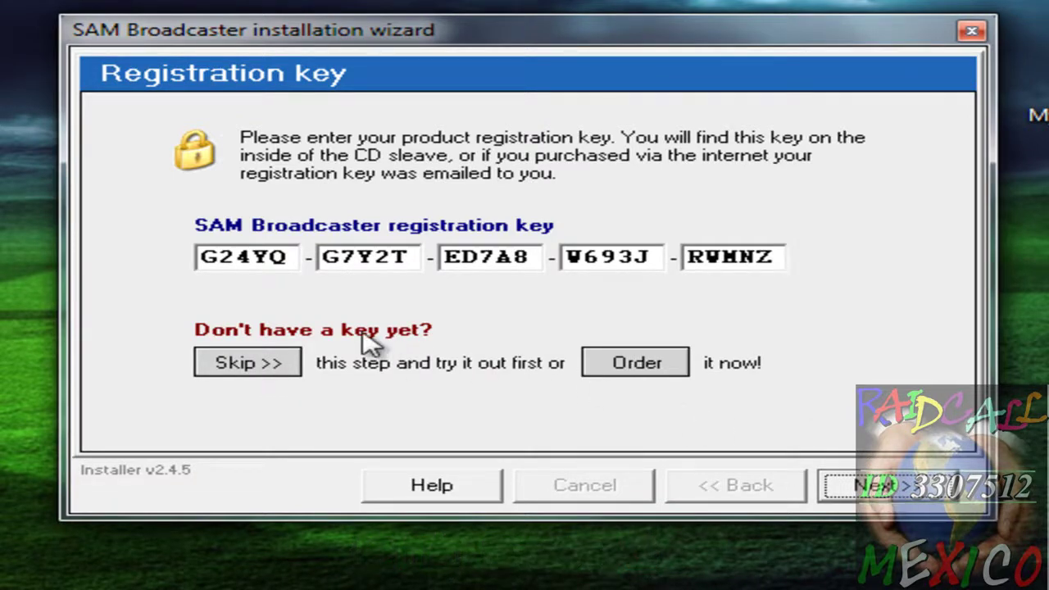
Step: Finish the installation with Run SAM program enabled and get past the first-run welcome dialog
left_click(899, 492)
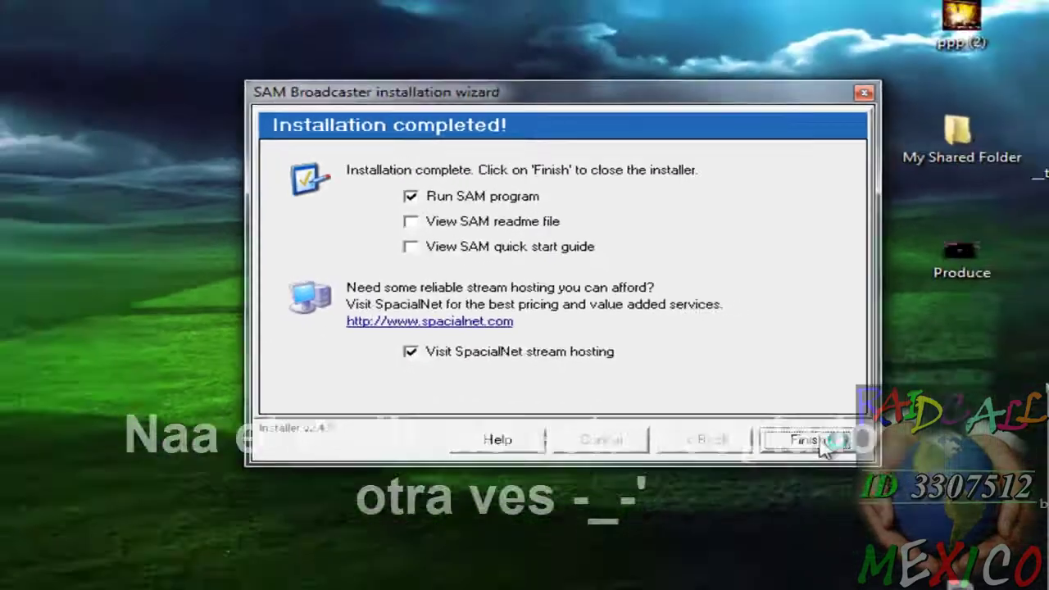
left_click(902, 492)
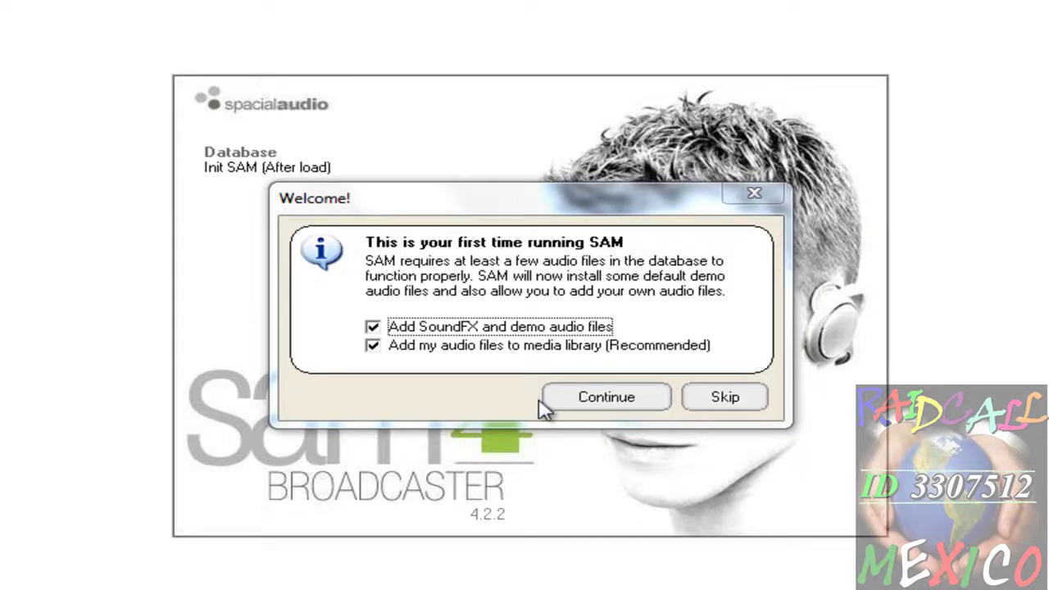
left_click(515, 346)
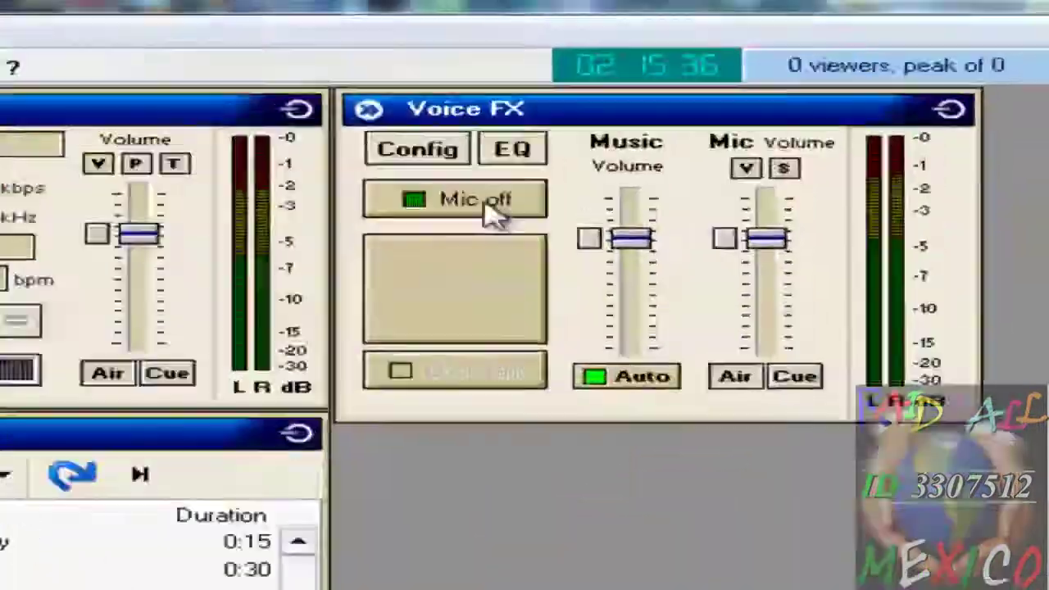
Step: Turn on the Voice FX microphone, try the talk controls, and leave Lock talk enabled
left_click(640, 109)
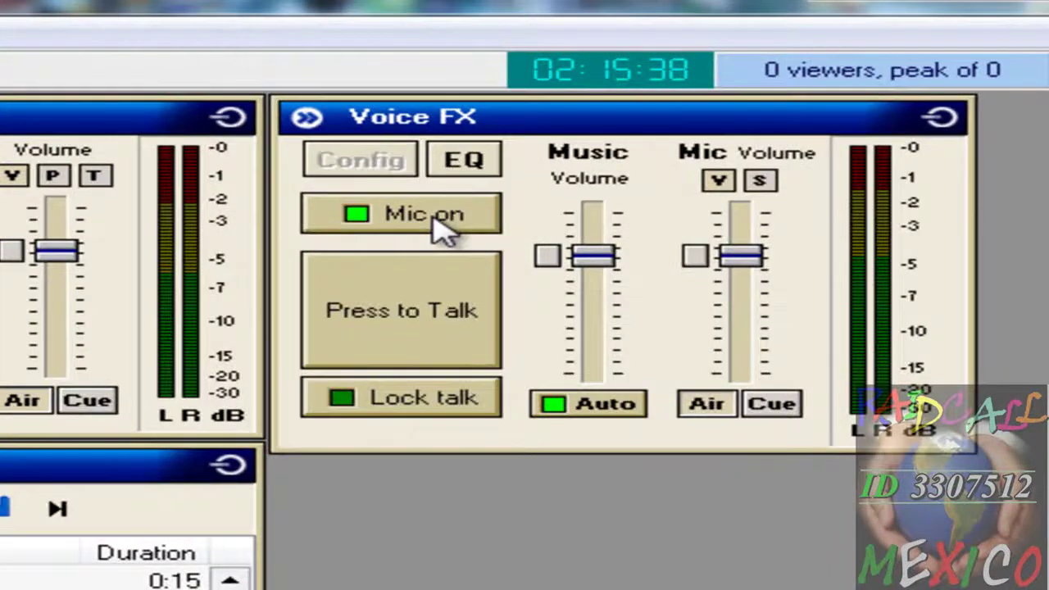
left_click(417, 410)
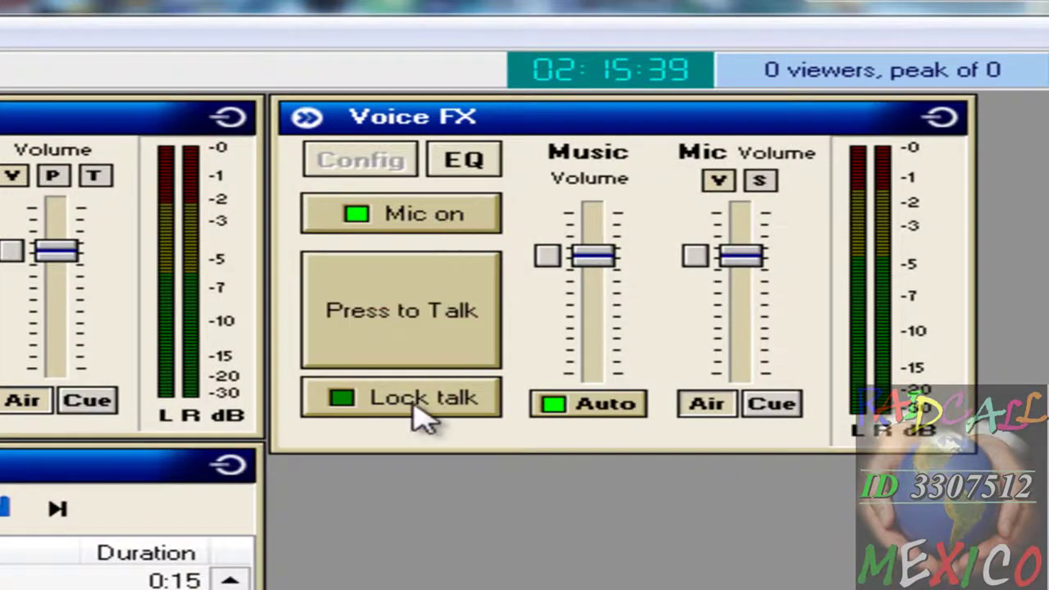
left_click(433, 328)
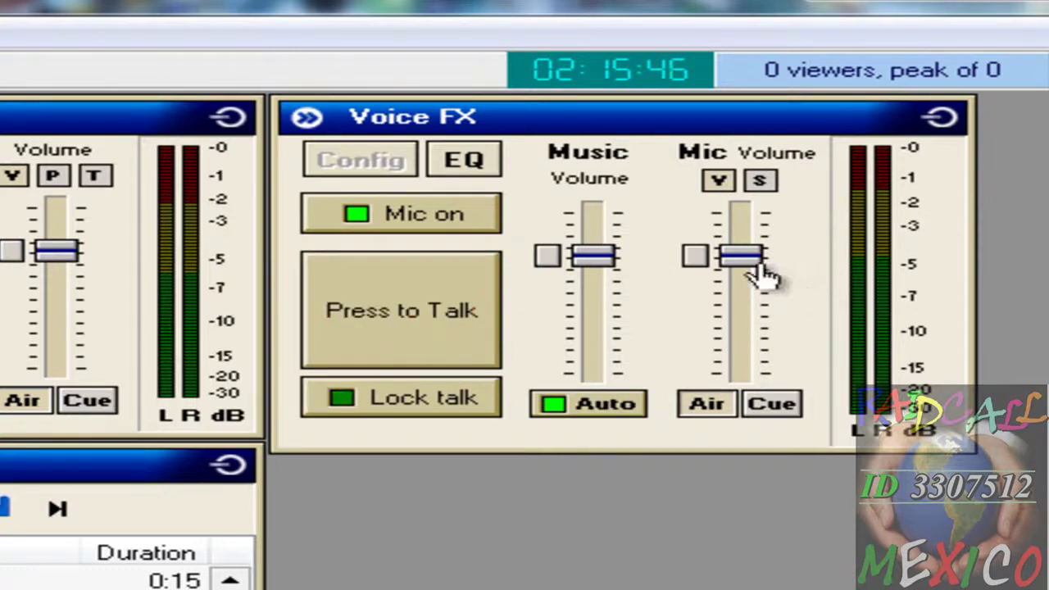
left_click(376, 362)
left_click(385, 353)
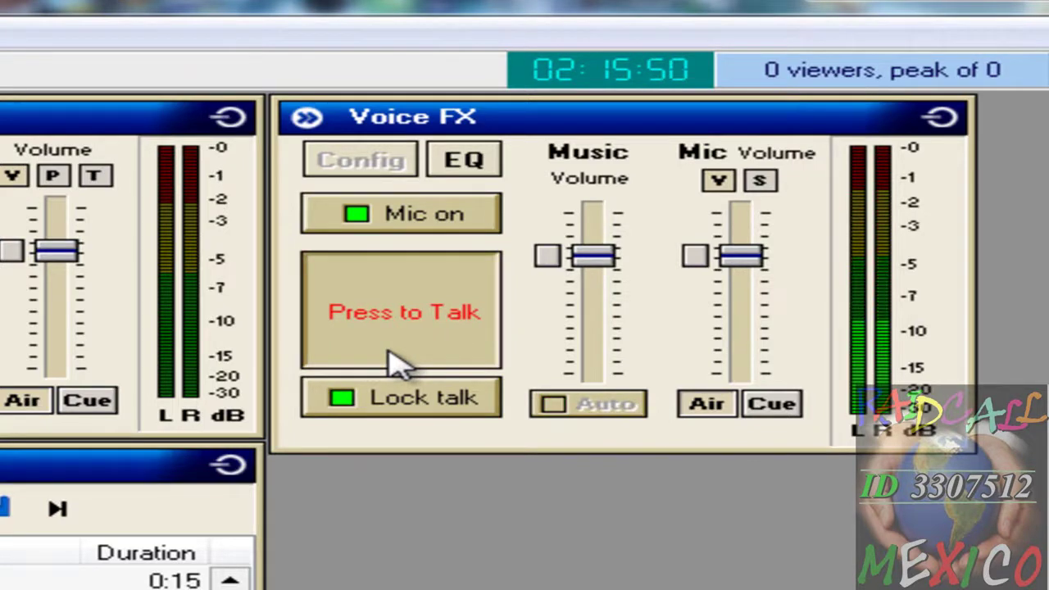
left_click(397, 362)
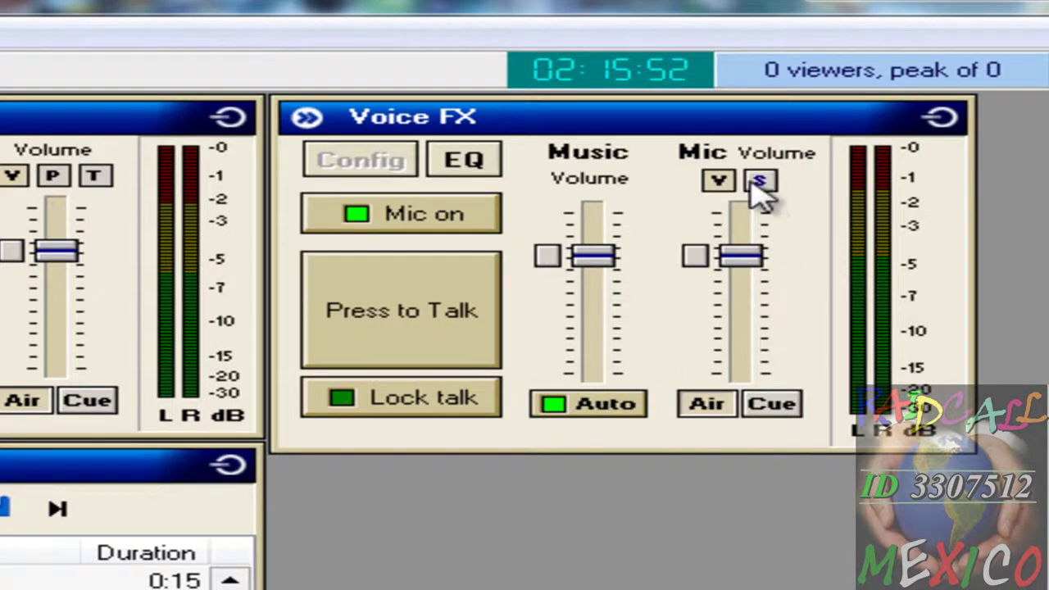
left_click(379, 414)
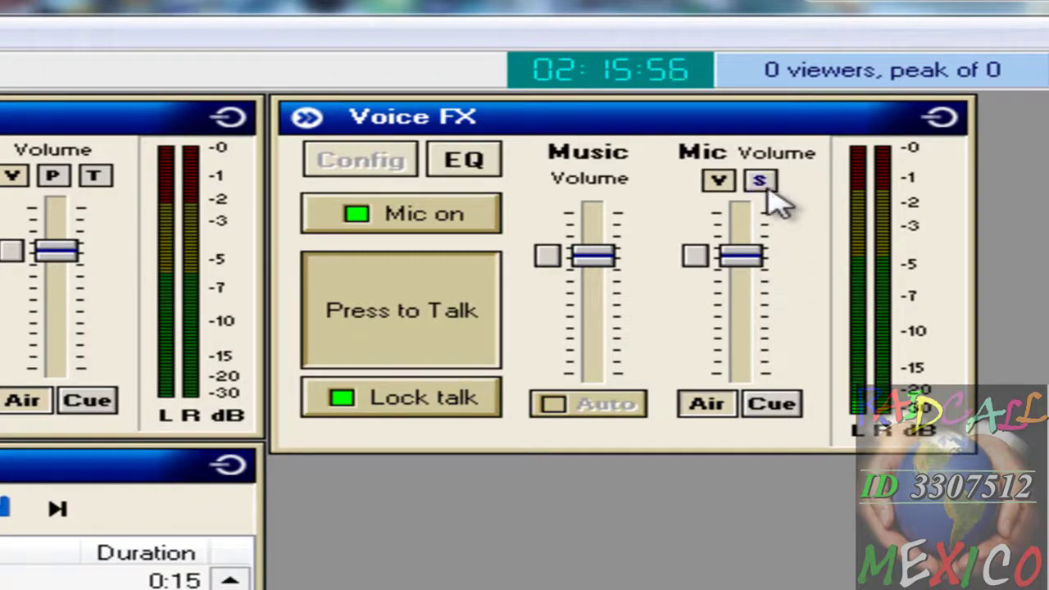
Step: Switch the Voice FX mic slider from volume to speed and raise it to +10,0
left_click(761, 182)
left_click_drag(763, 297, 738, 228)
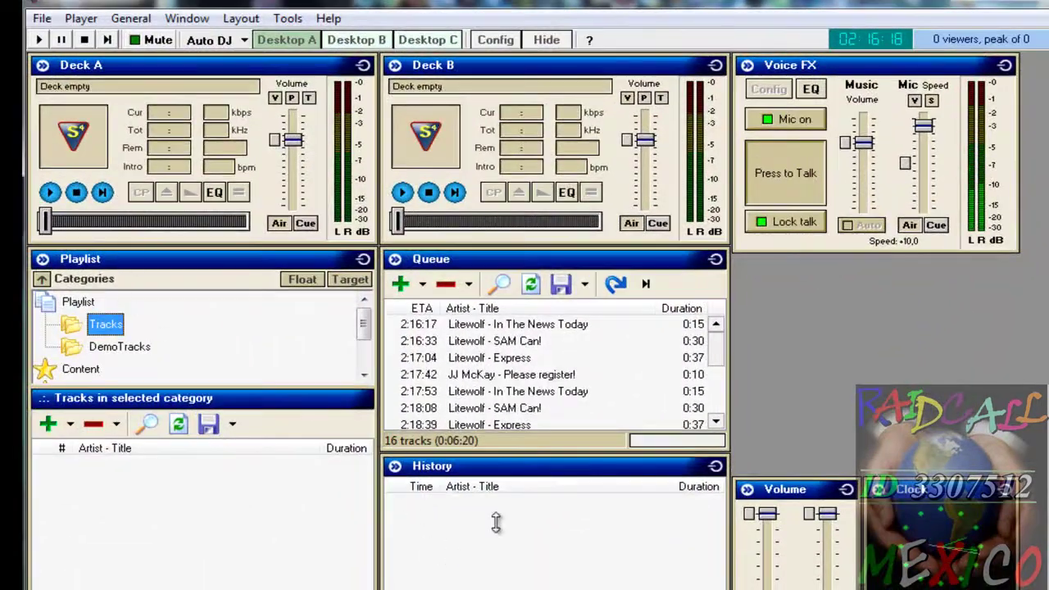
Step: Load the queued track Litewolf - Express into Deck A and lower that deck's volume
left_click_drag(529, 366, 168, 168)
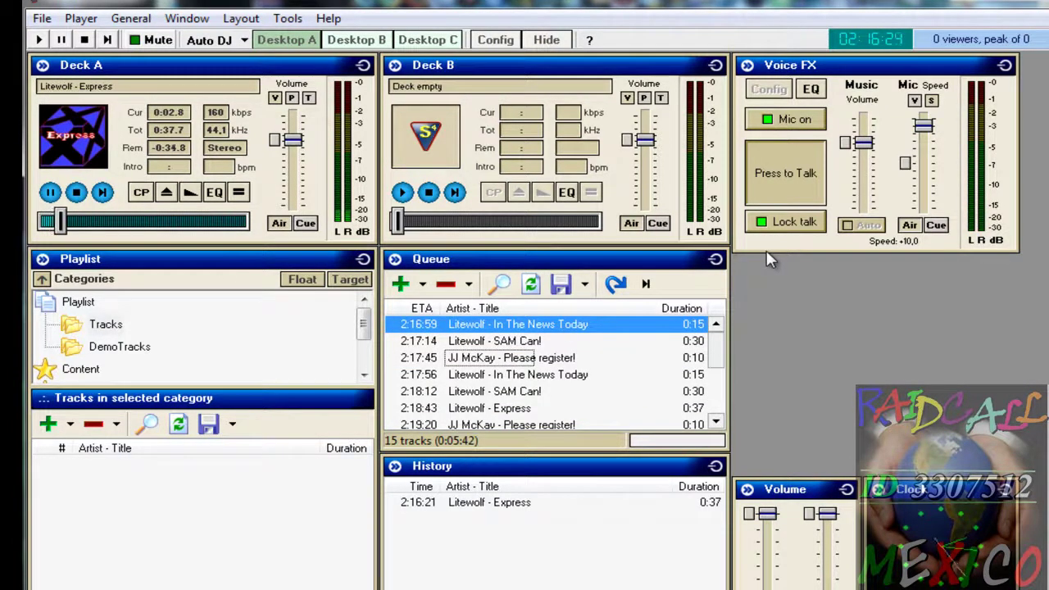
left_click_drag(292, 139, 292, 162)
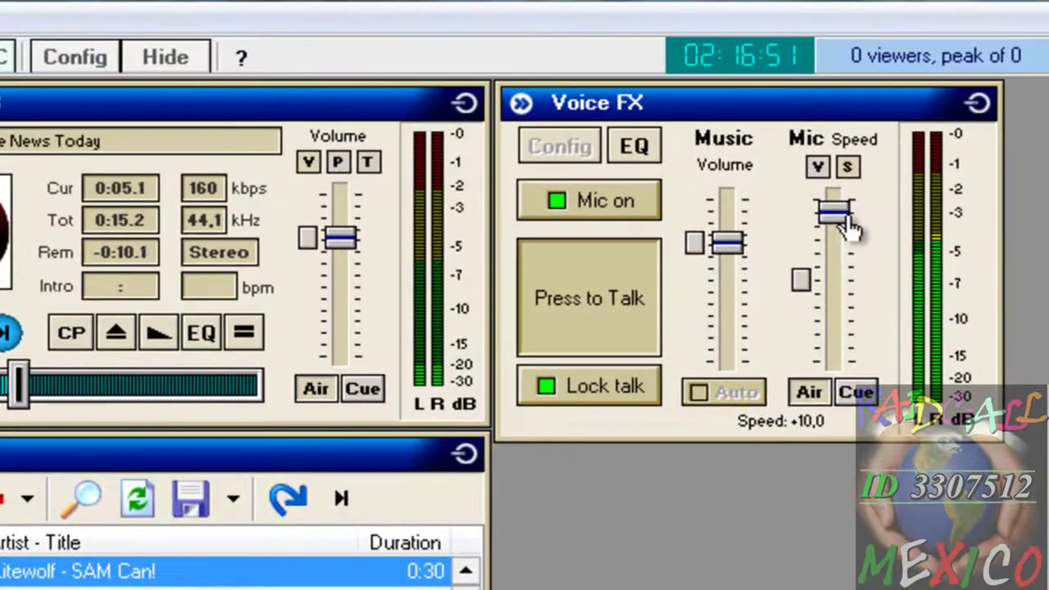
Step: Try the mic speed at -5,0, raise it to +11,0, and stop playback on Deck A
left_click_drag(849, 219, 849, 328)
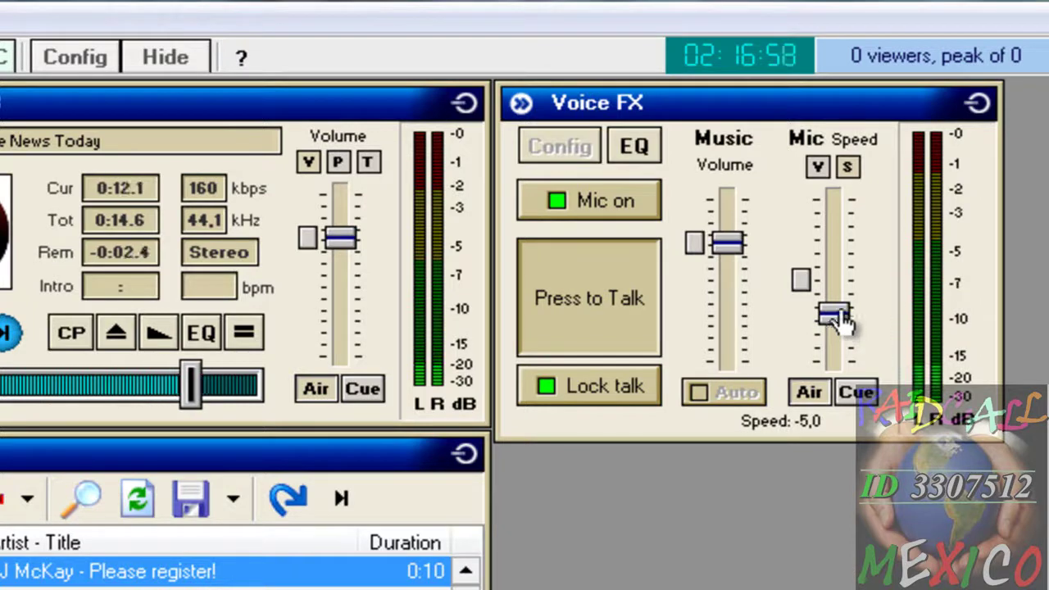
left_click_drag(836, 322, 839, 214)
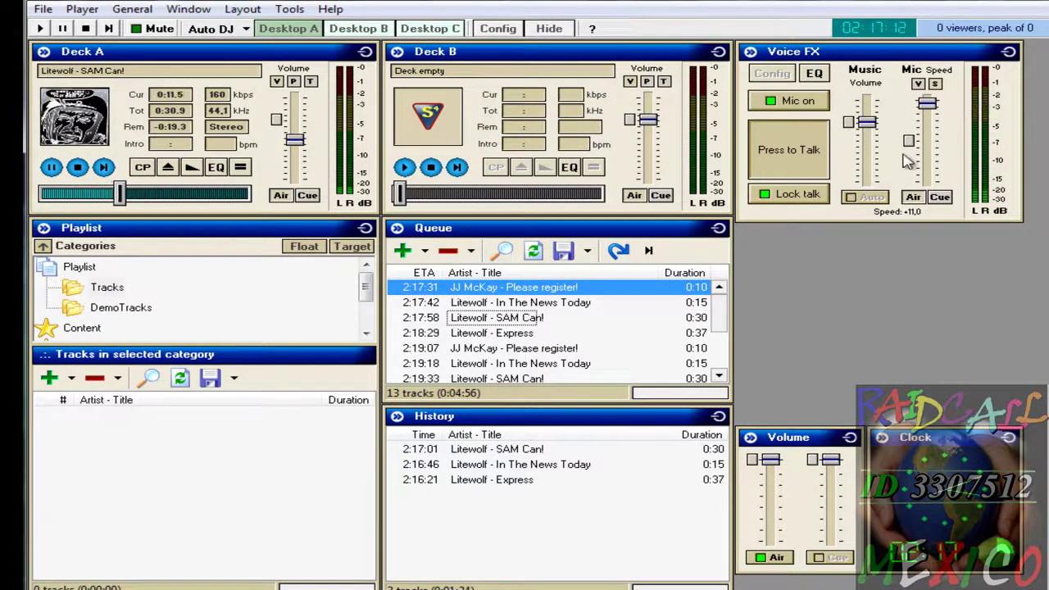
left_click(77, 166)
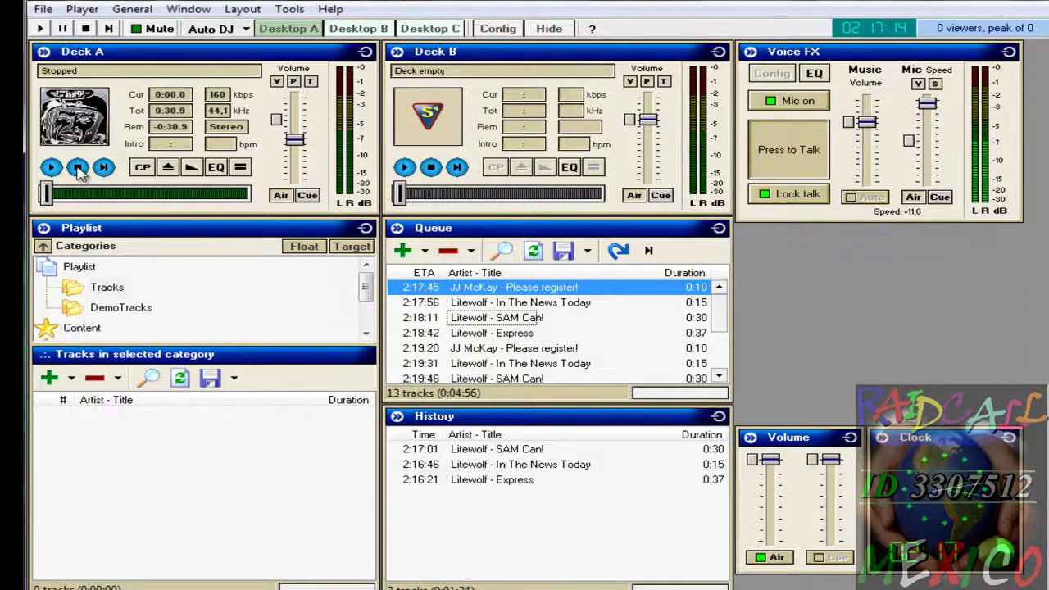